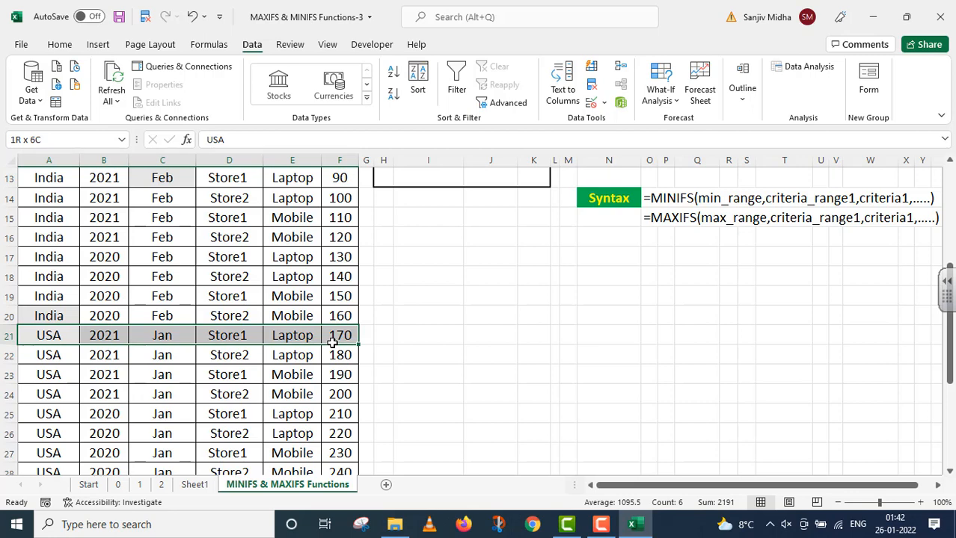
Set the Country option to India and the Year option to 2020 in the generalized solution block.
drag(332, 342, 335, 346)
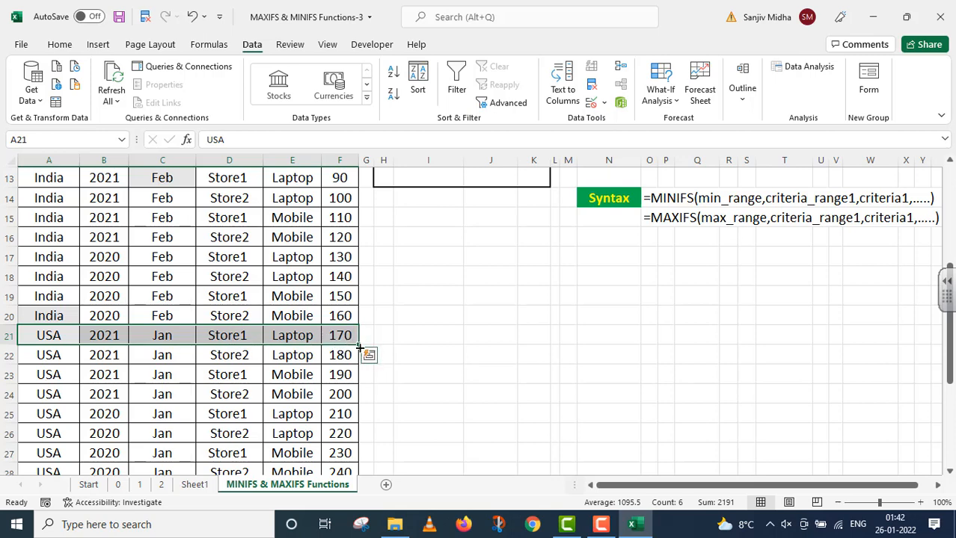
scroll(535, 350, up, 3)
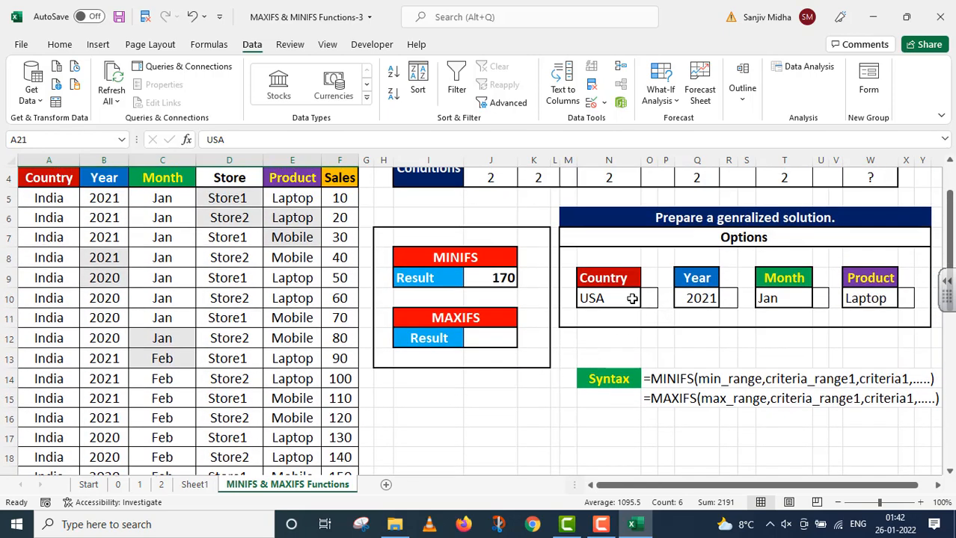
click(632, 298)
click(648, 300)
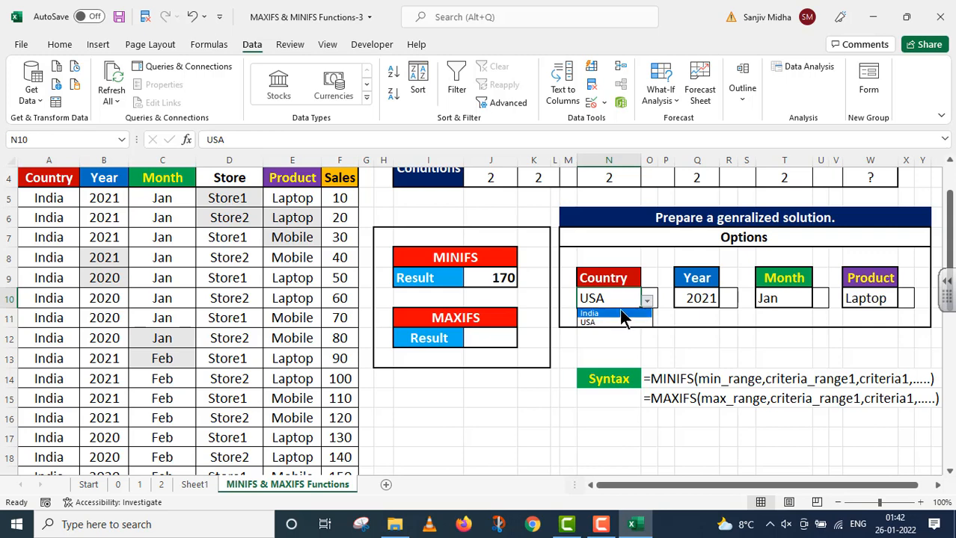
click(619, 313)
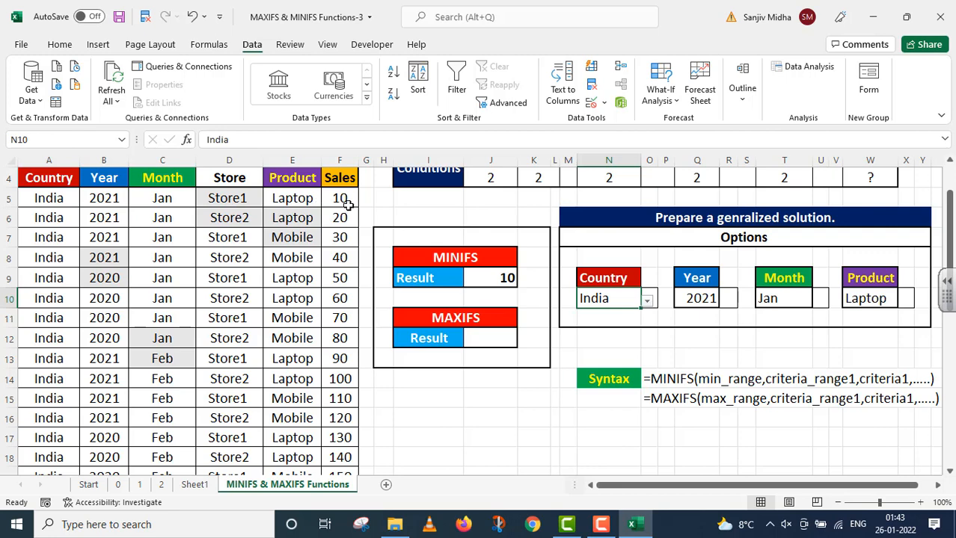
click(708, 298)
click(725, 300)
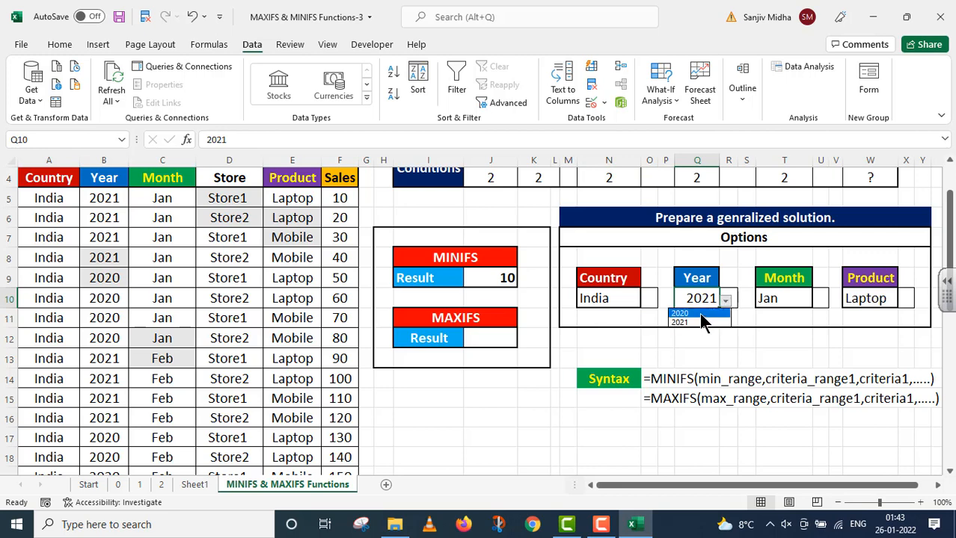
click(701, 314)
Set the Month option to Feb and the Product option to Mobile.
click(774, 299)
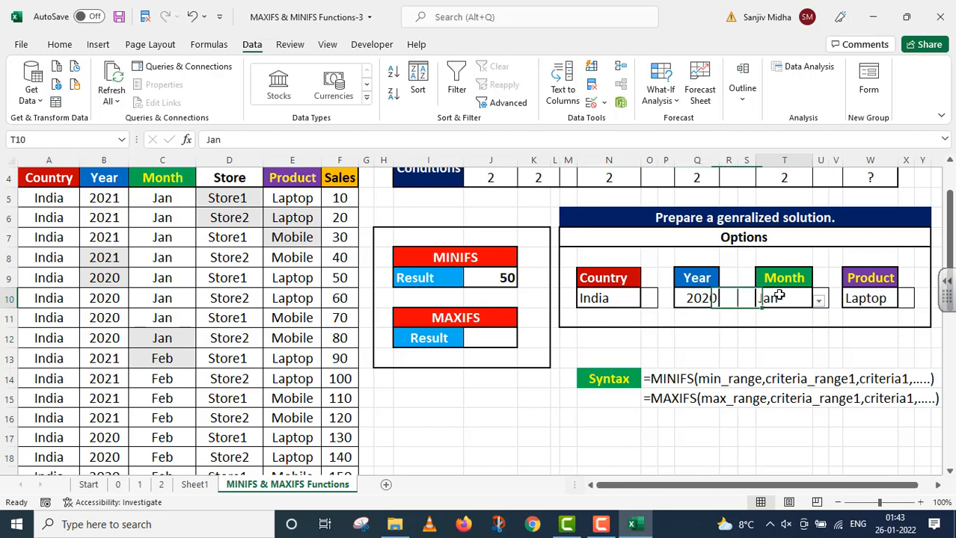
click(818, 300)
click(799, 323)
click(866, 299)
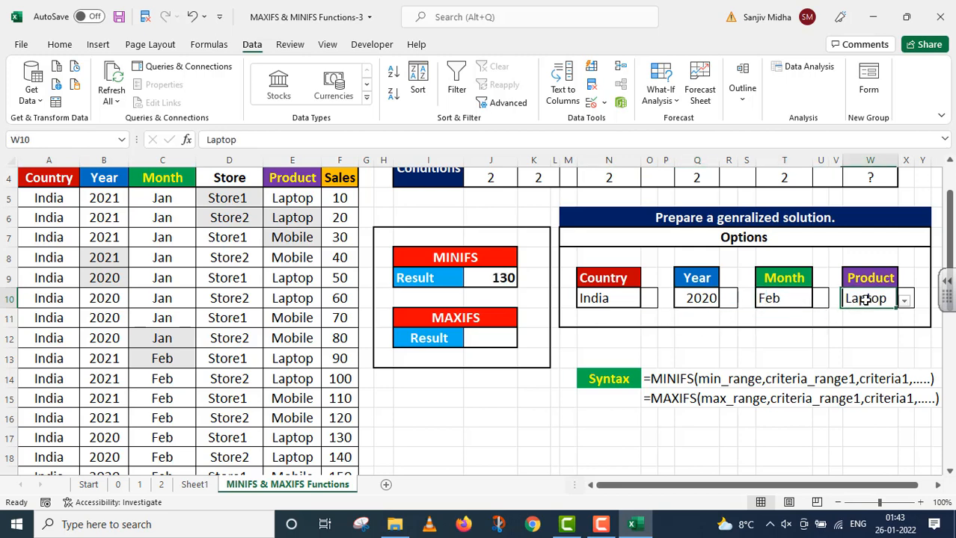
click(904, 300)
click(879, 322)
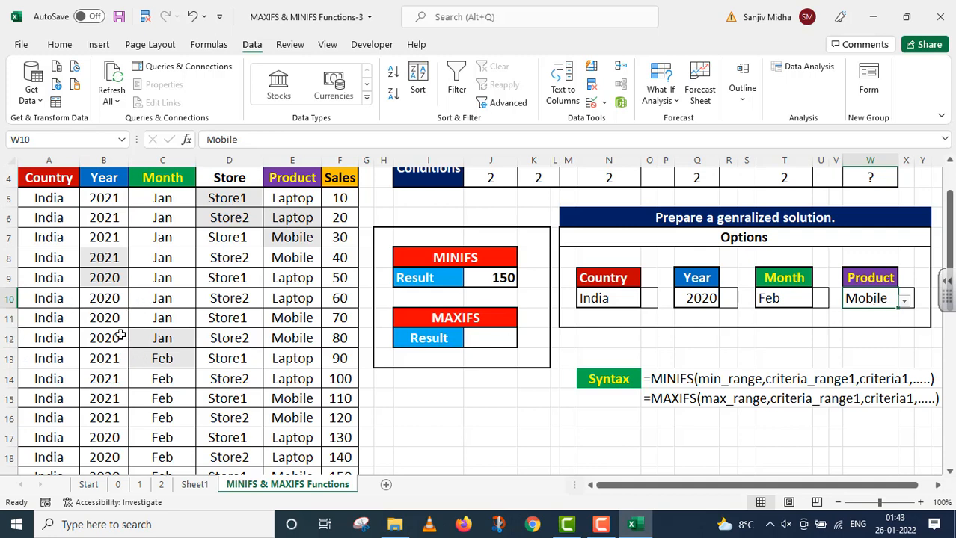
Select the Store1 record in A19:F19 that matches India, 2020, Feb and Mobile to check the MINIFS result.
scroll(123, 369, down, 1)
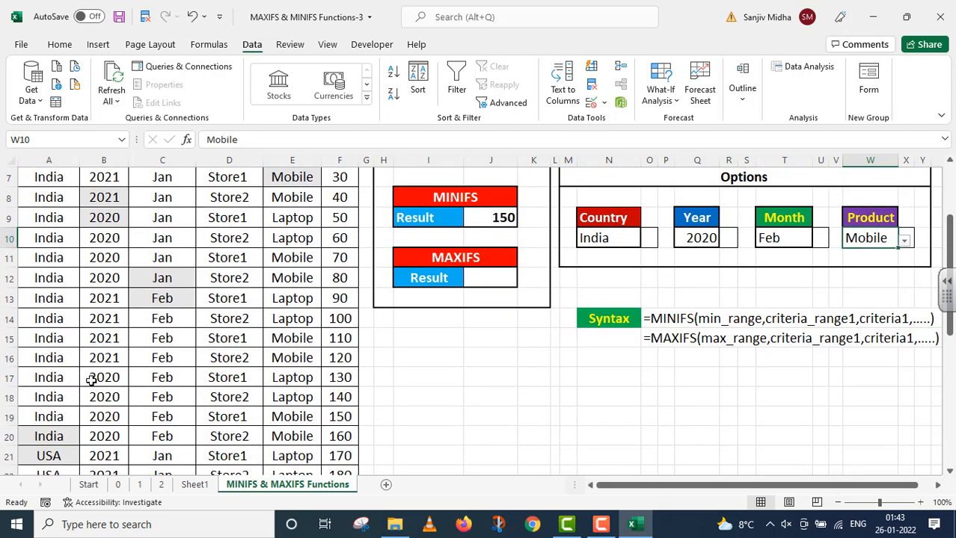
drag(56, 417, 322, 424)
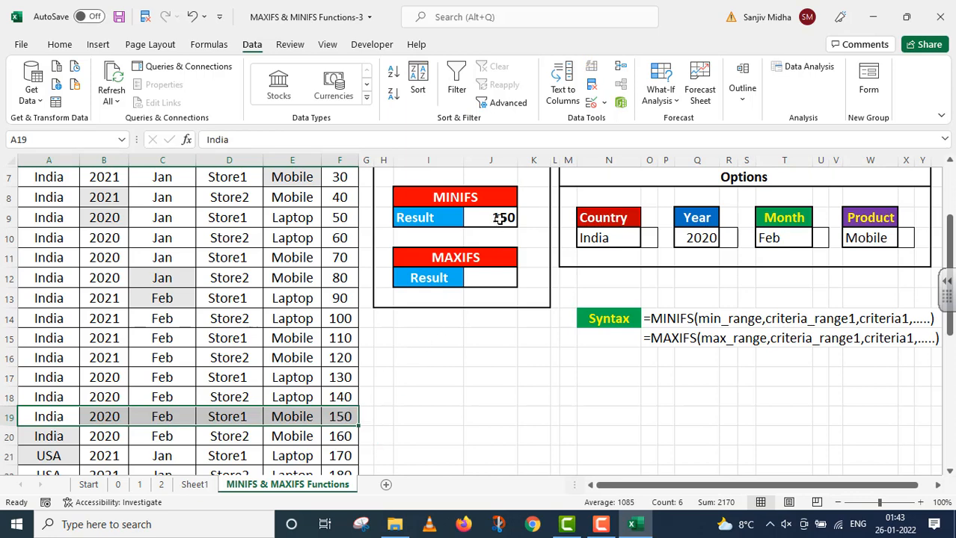
scroll(499, 218, up, 2)
Copy the MINIFS formula text from result cell J9 and paste it as displayed text in cell N12.
click(485, 340)
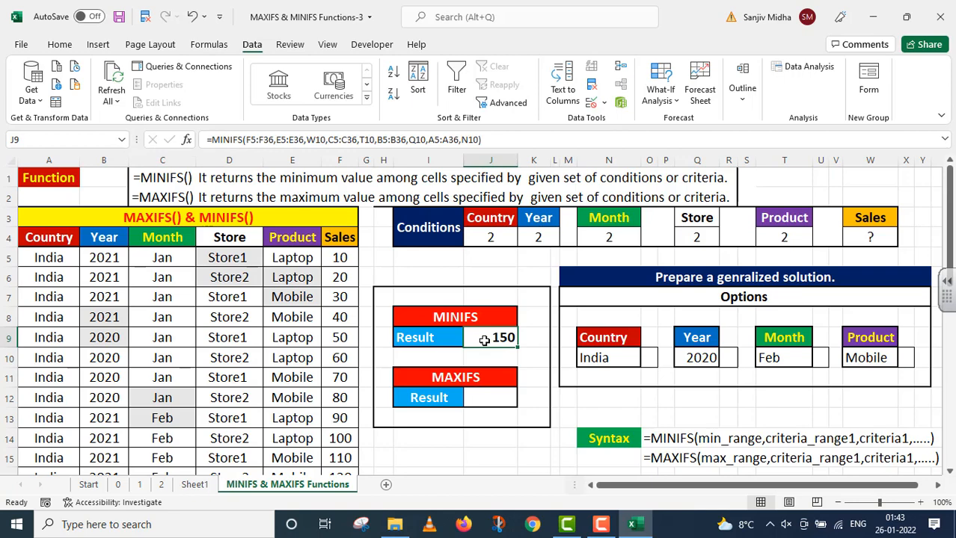
drag(506, 140, 174, 194)
key(ctrl+c)
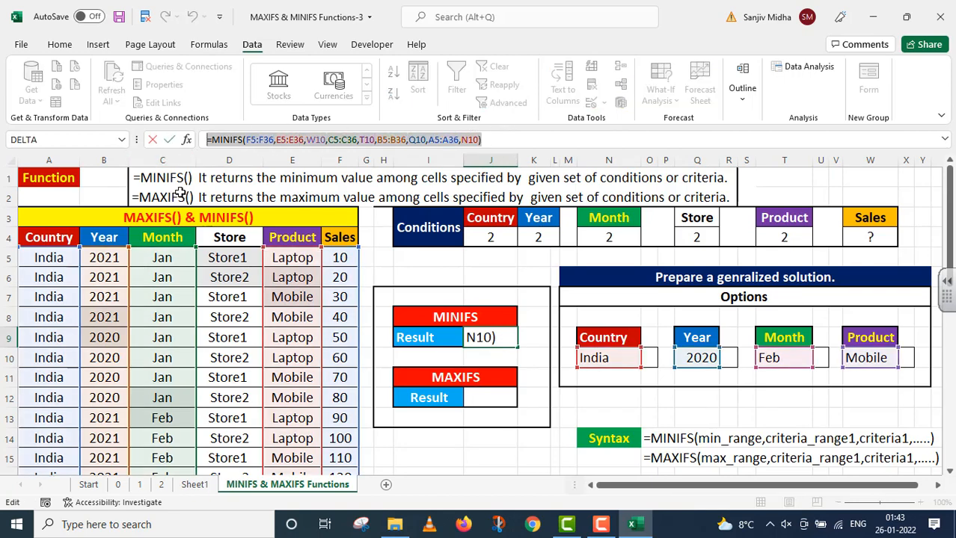
key(Return)
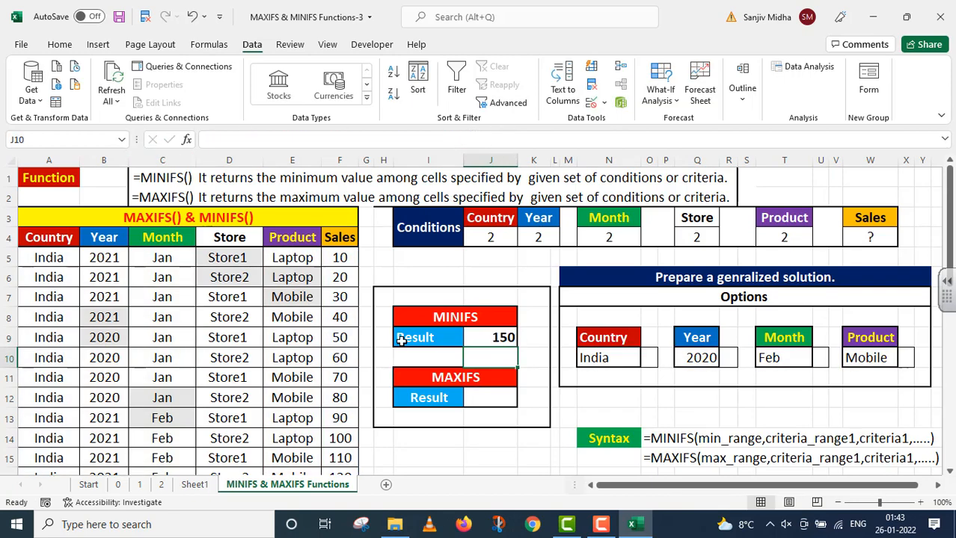
click(605, 399)
key(ctrl+v)
click(559, 419)
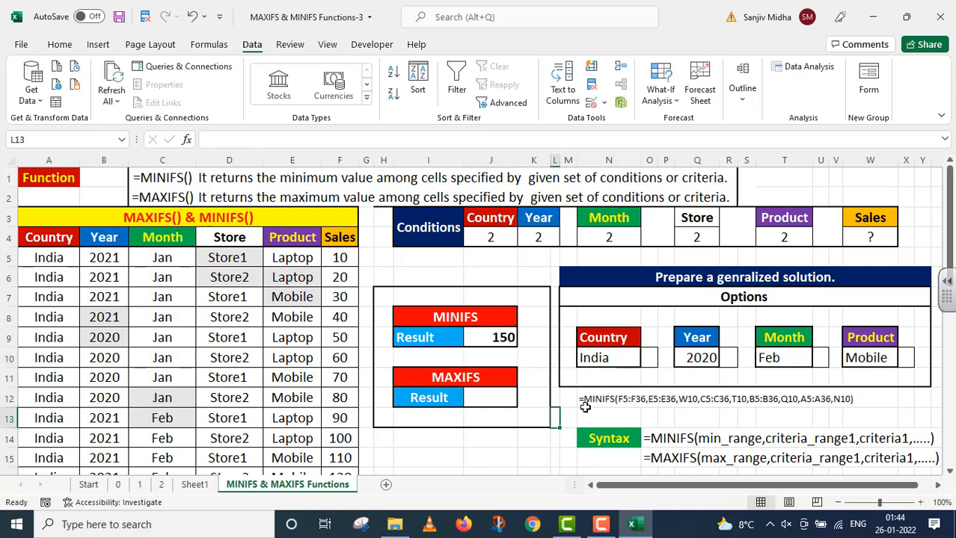
Start a MAXIFS formula in result cell J12 with the Sales values F5:F36 as the max range.
click(480, 400)
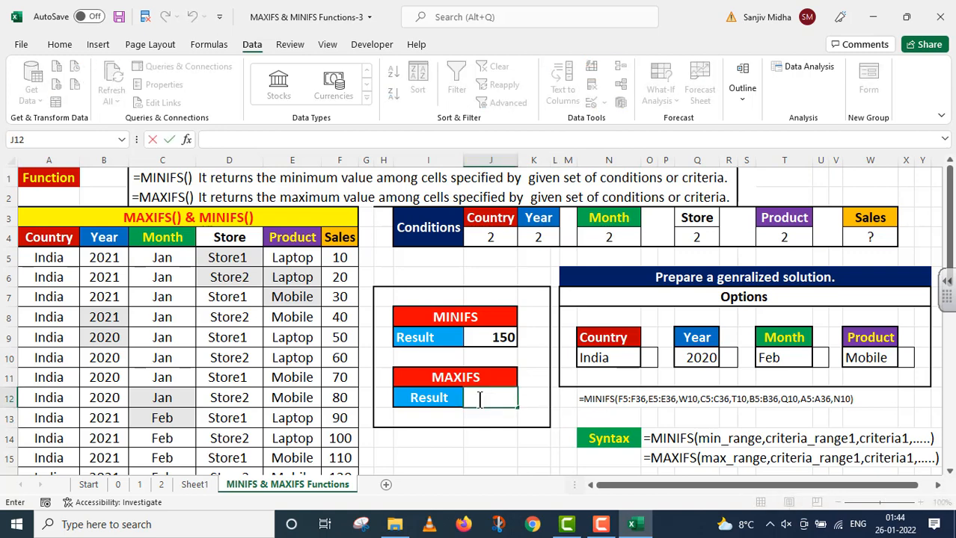
text(=MAXIFS)
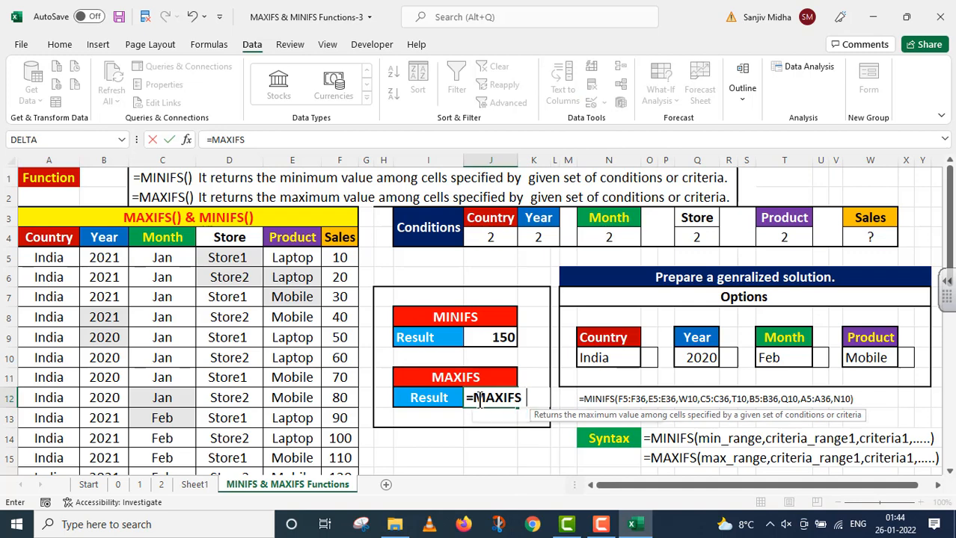
text(()
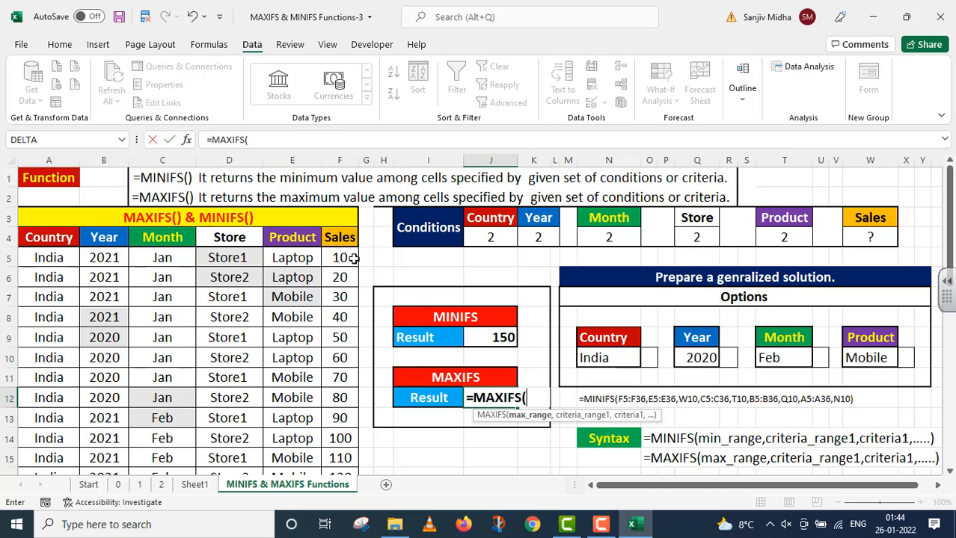
drag(338, 255, 348, 434)
scroll(348, 408, up, 5)
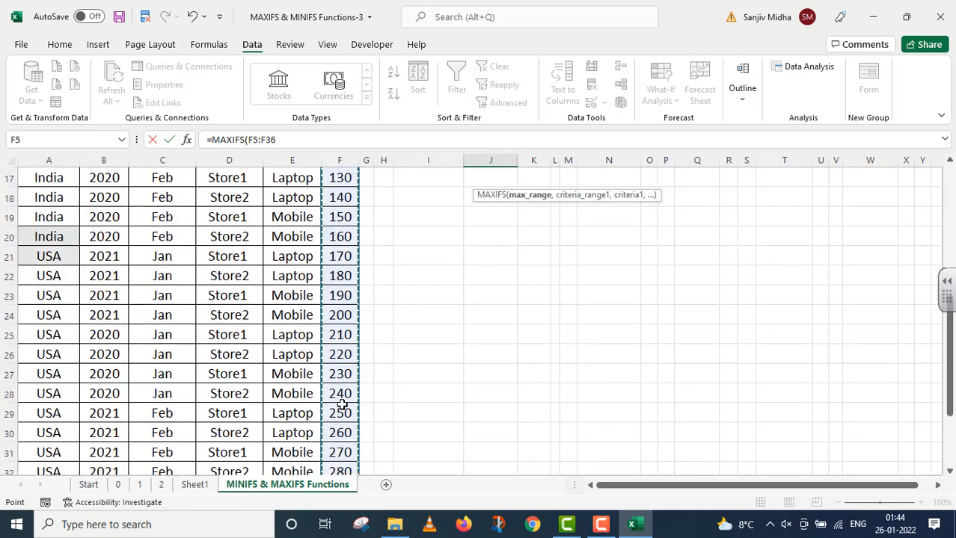
scroll(480, 396, up, 1)
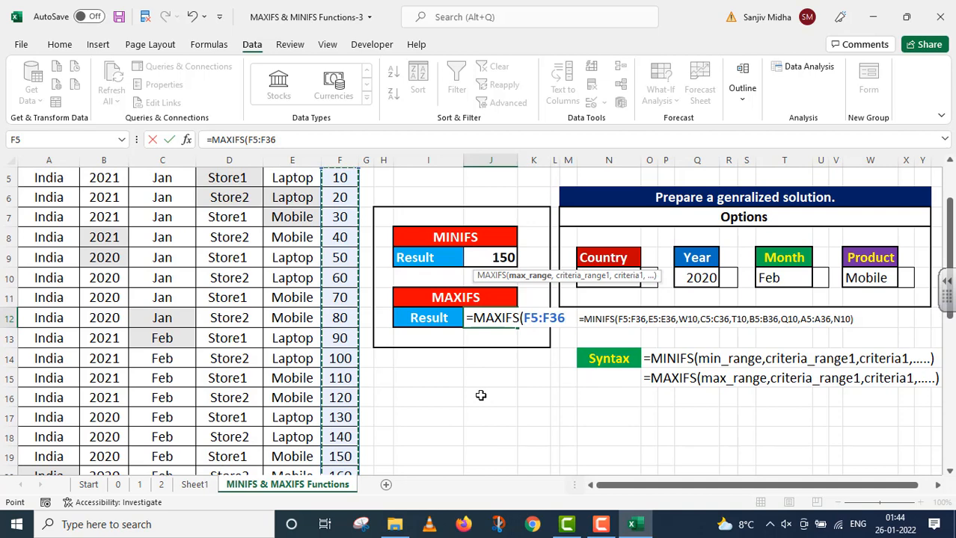
text(,)
scroll(566, 418, up, 2)
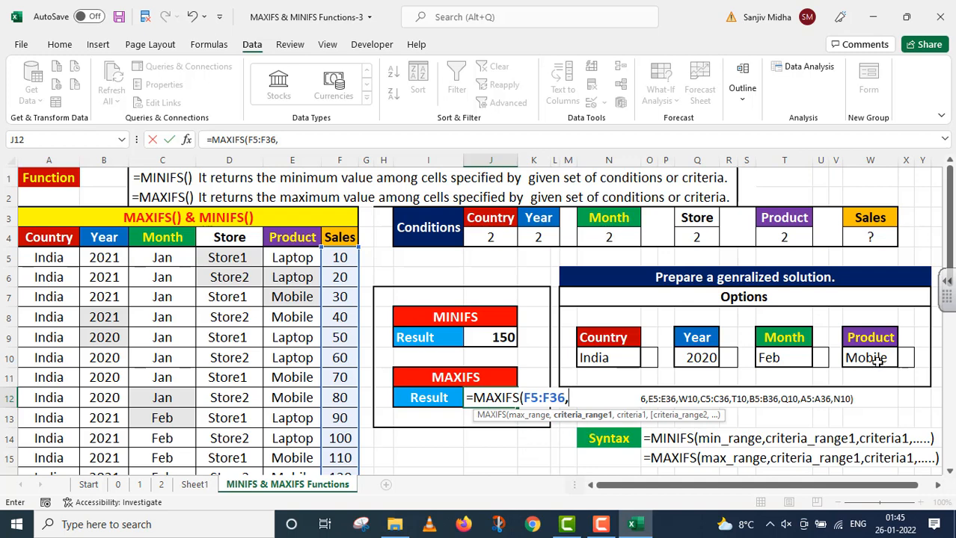
Add the Product column E5:E36 as the first criteria range of the MAXIFS formula, with W10 as its criterion.
click(295, 258)
drag(296, 258, 297, 433)
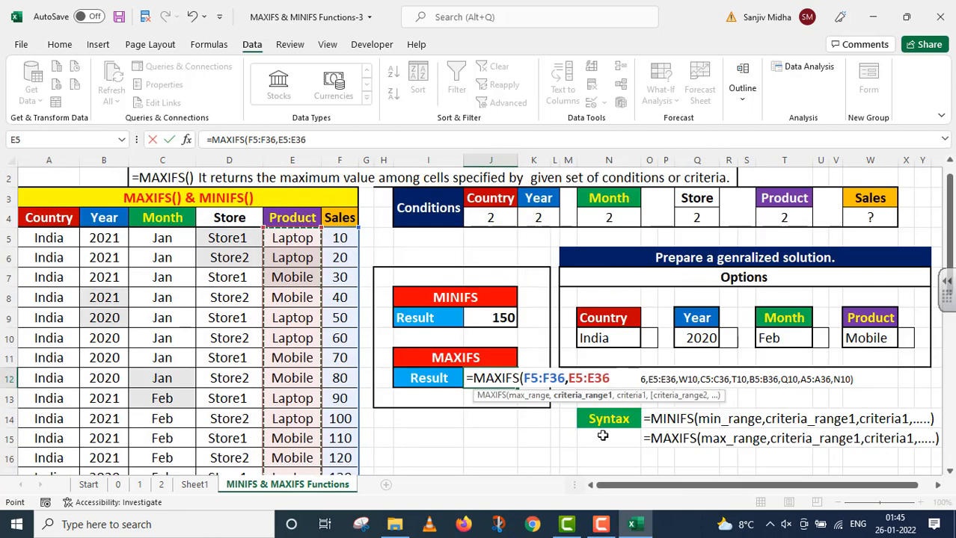
text(,)
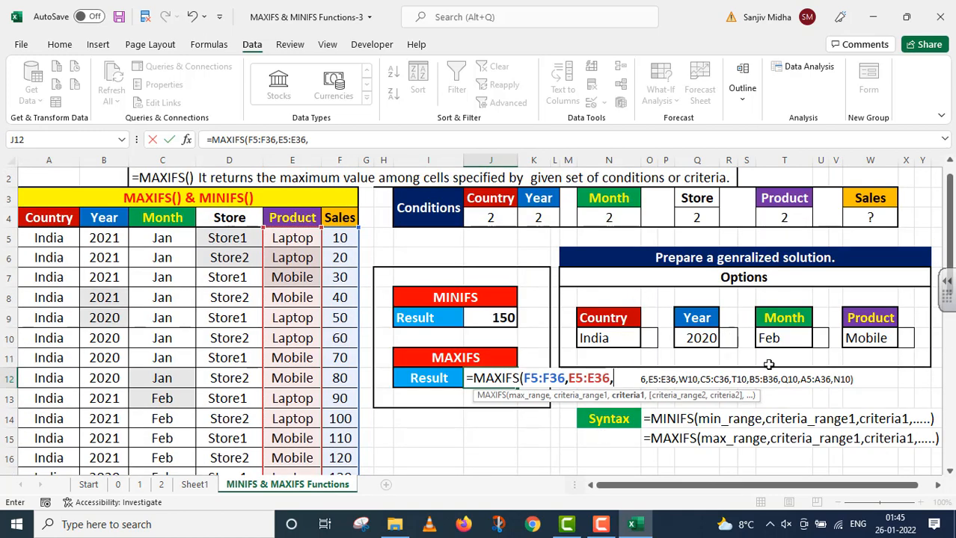
click(876, 338)
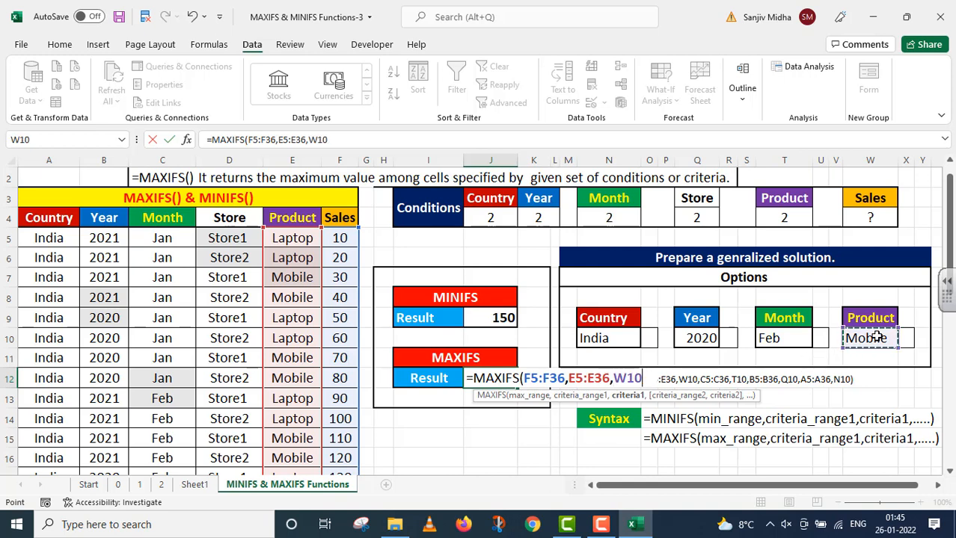
text(,)
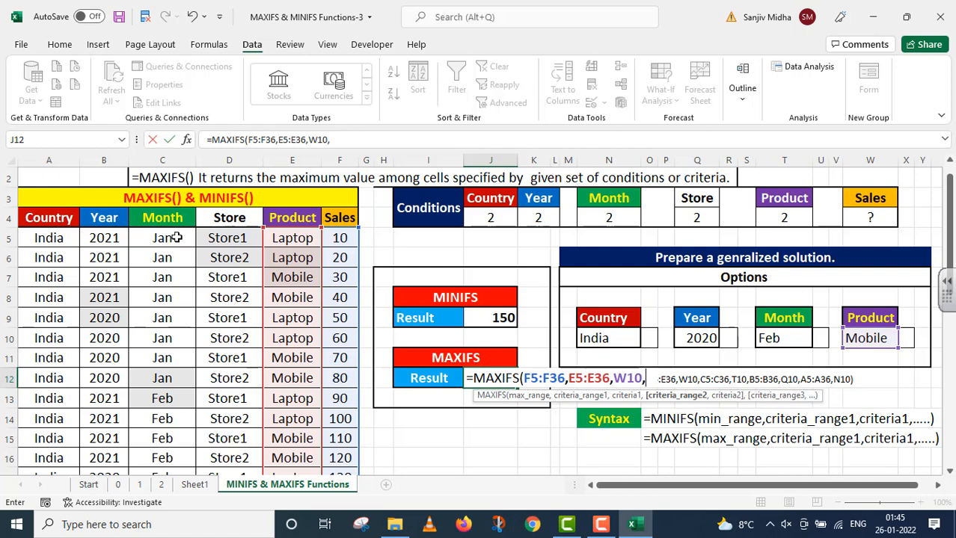
Add the Month column C5:C36 as the second criteria range, with T10 as its criterion.
drag(177, 238, 183, 432)
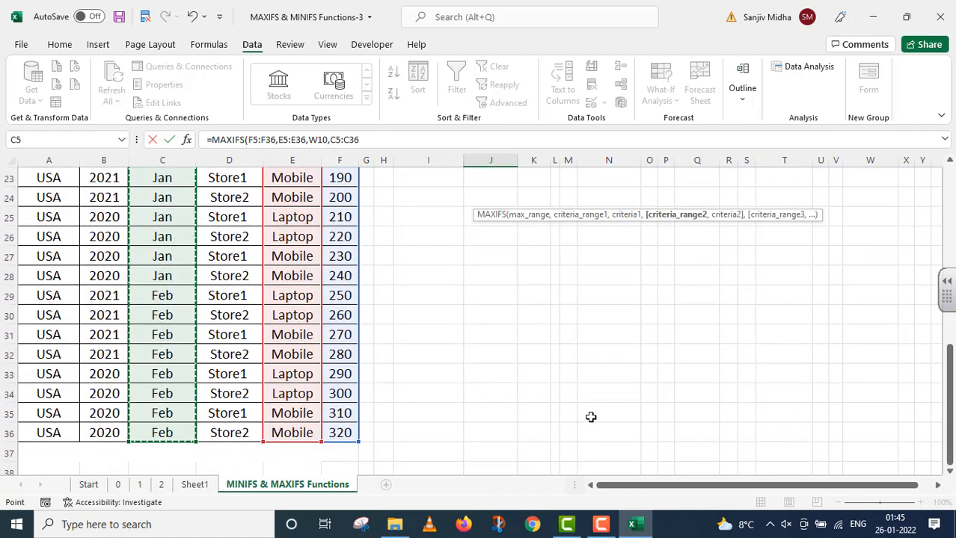
text(,)
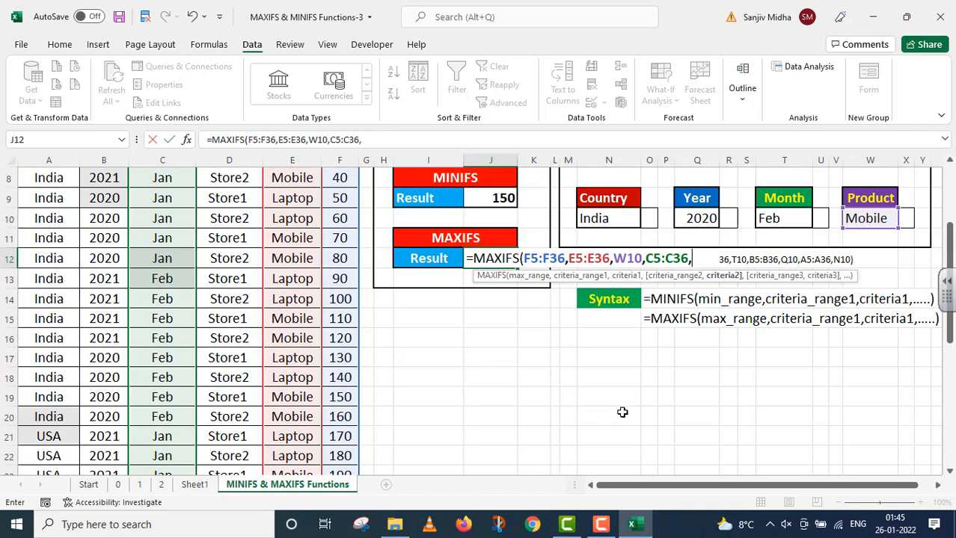
click(787, 219)
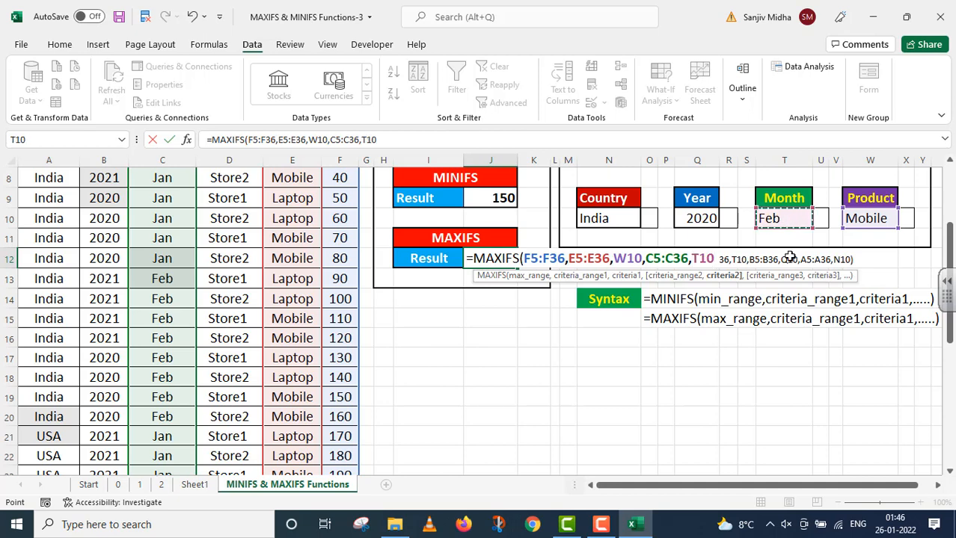
text(,)
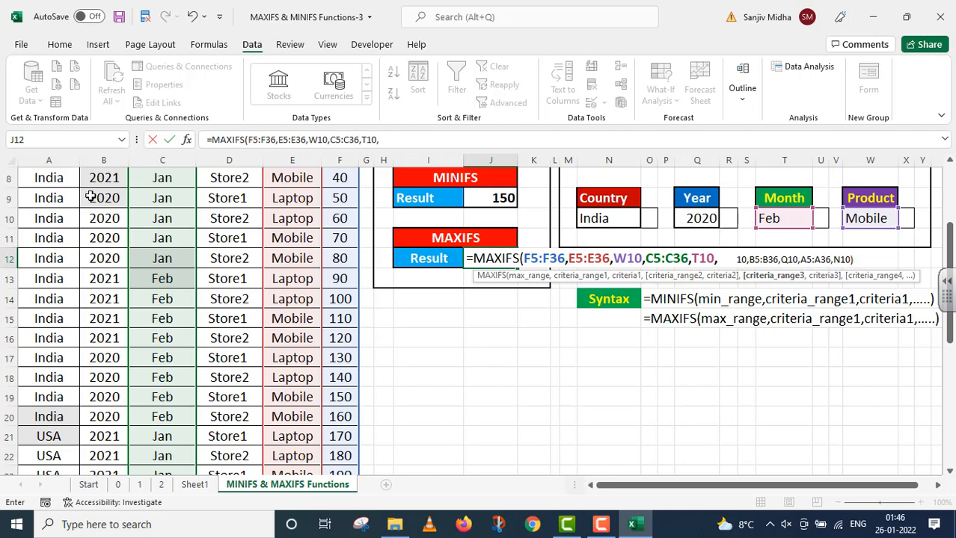
Add the Year column B5:B36 as the third criteria range, with Q10 as its criterion.
scroll(90, 197, up, 3)
drag(101, 257, 111, 430)
scroll(558, 381, up, 5)
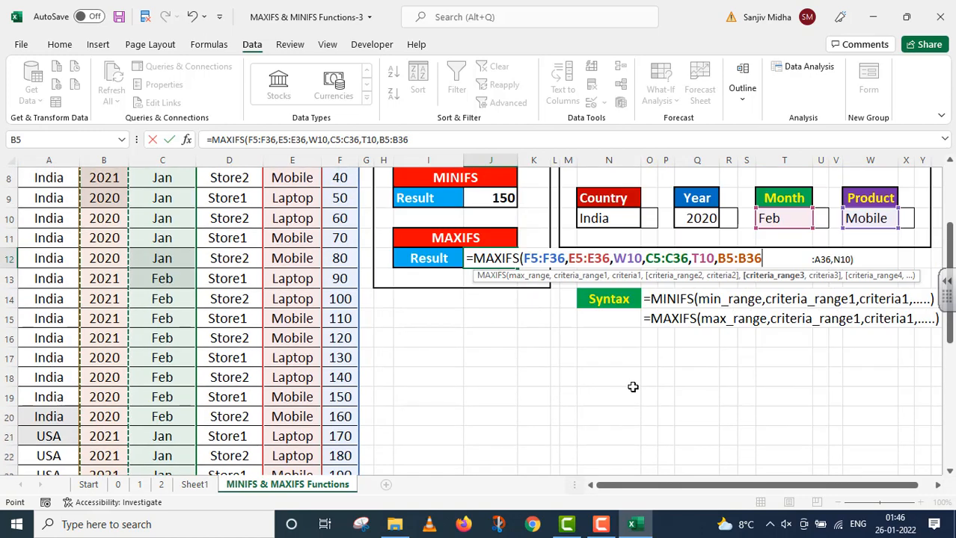
text(,)
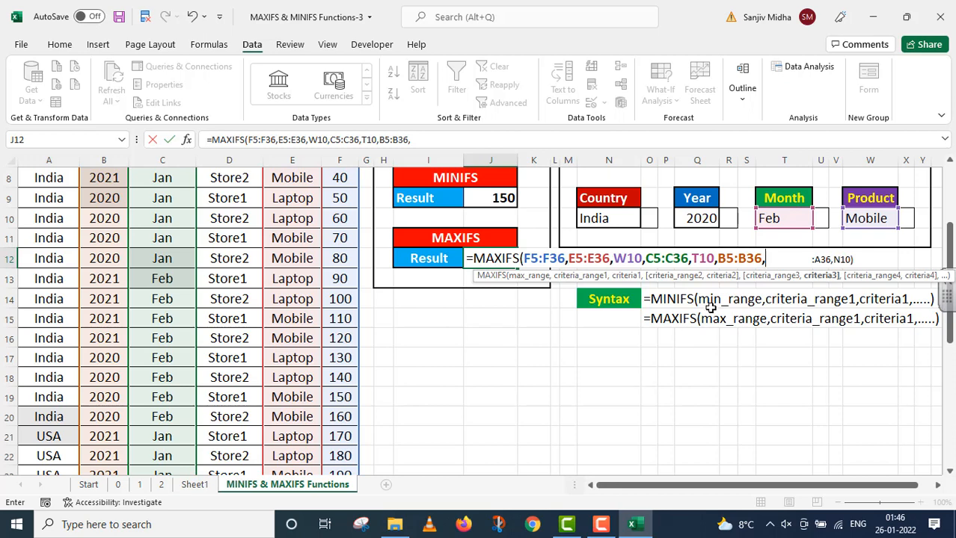
click(704, 220)
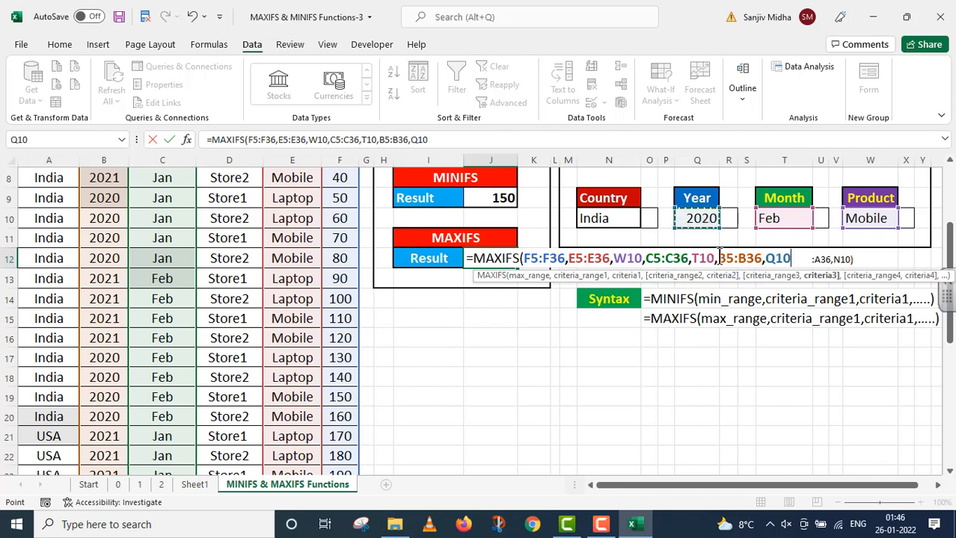
text(,)
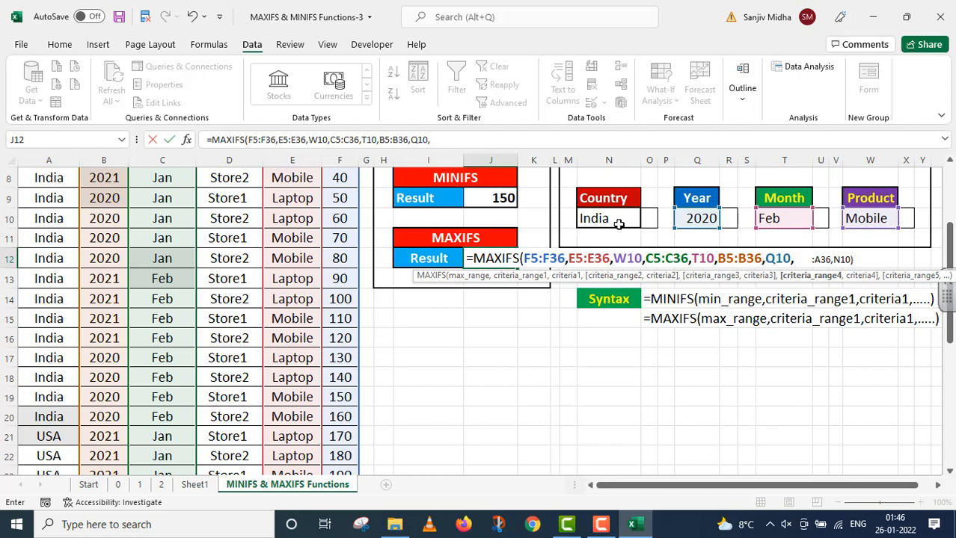
Add the Country column A5:A36 as the fourth criteria range, with N10 as its criterion, and complete the MAXIFS formula.
scroll(217, 273, up, 3)
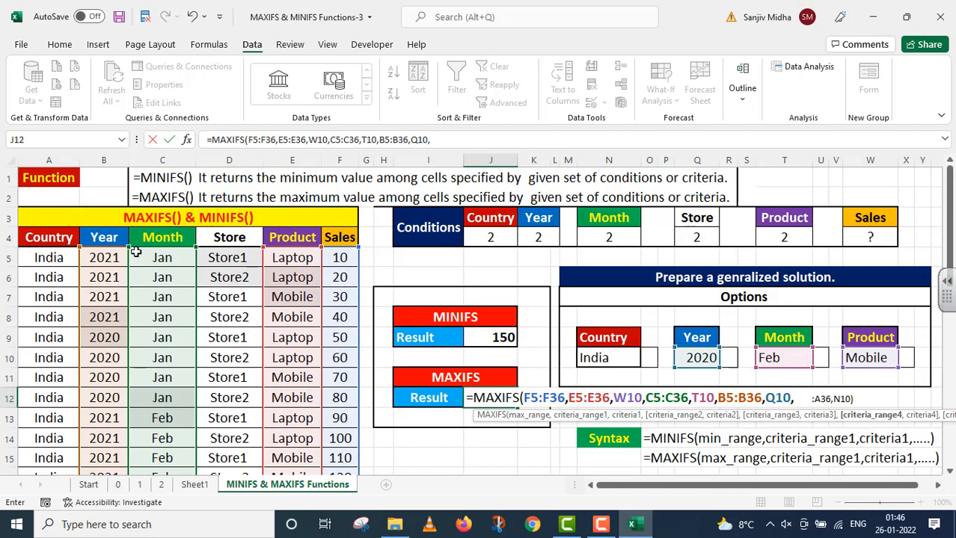
drag(48, 258, 64, 444)
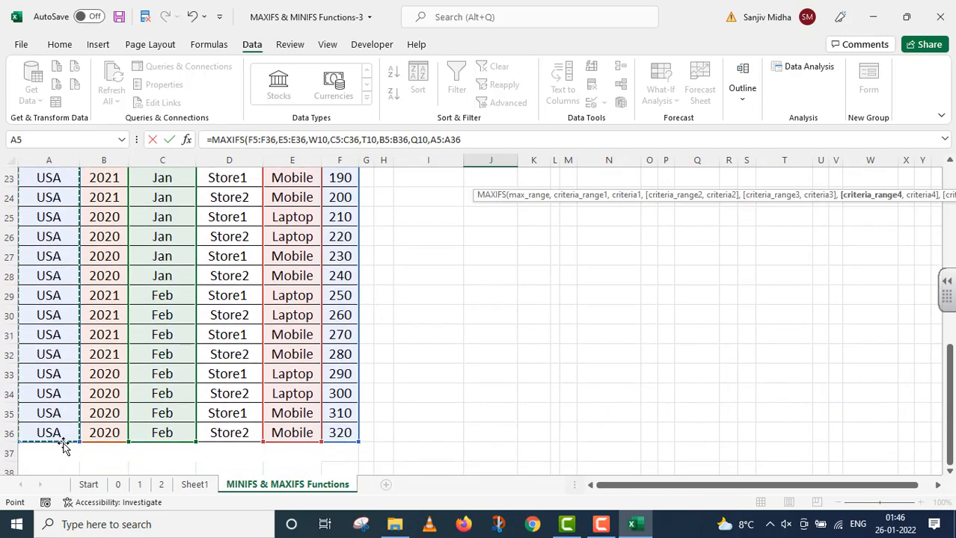
scroll(60, 329, up, 7)
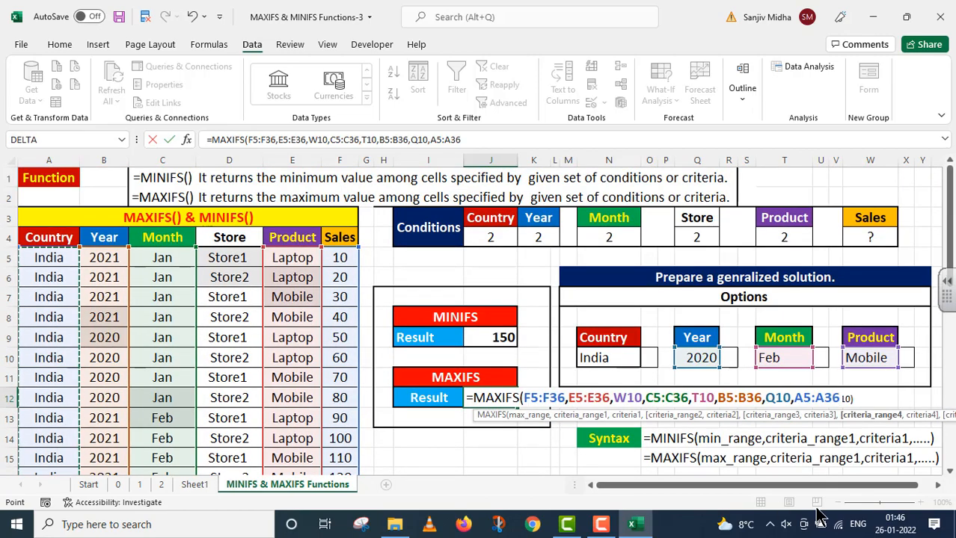
text(,)
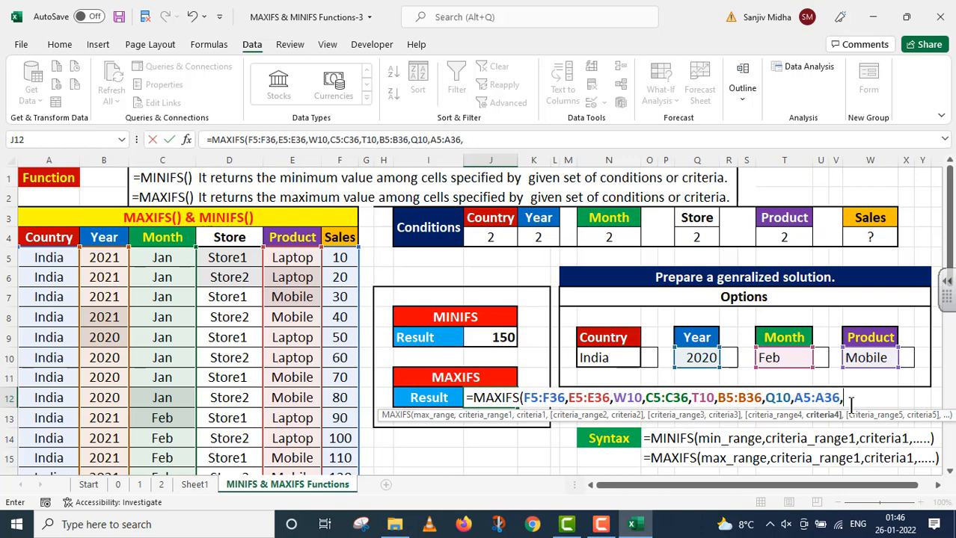
click(621, 358)
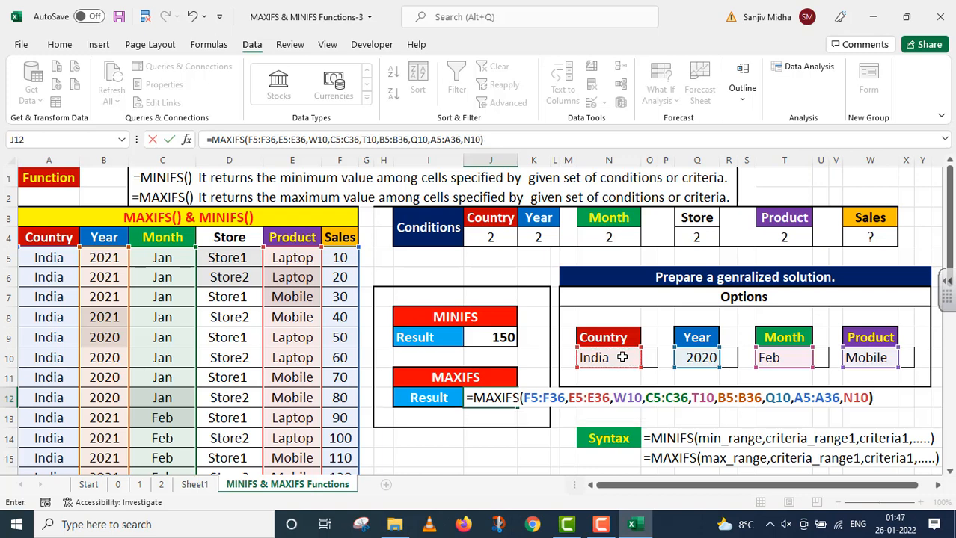
key(Return)
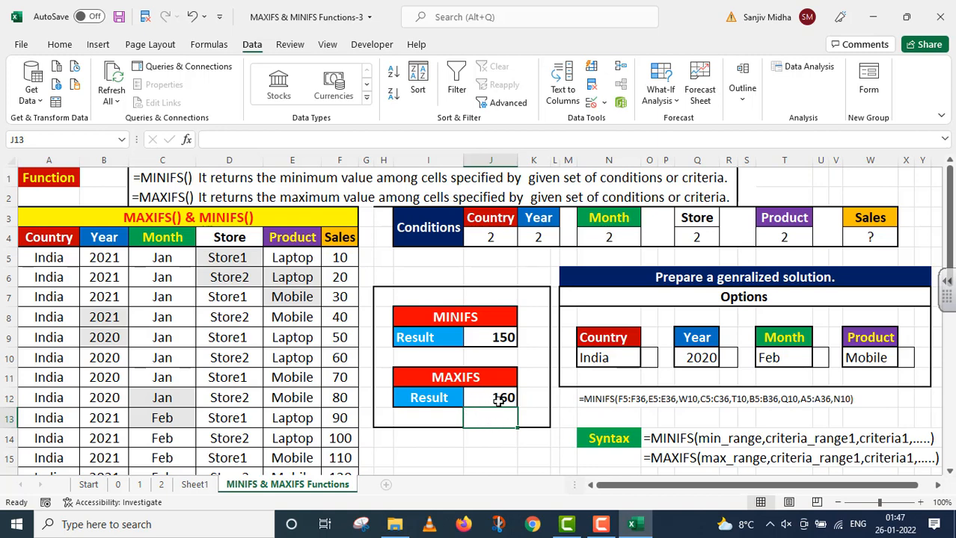
Choose USA as the Country option in N10 and 2021 as the Year option in Q10.
click(629, 357)
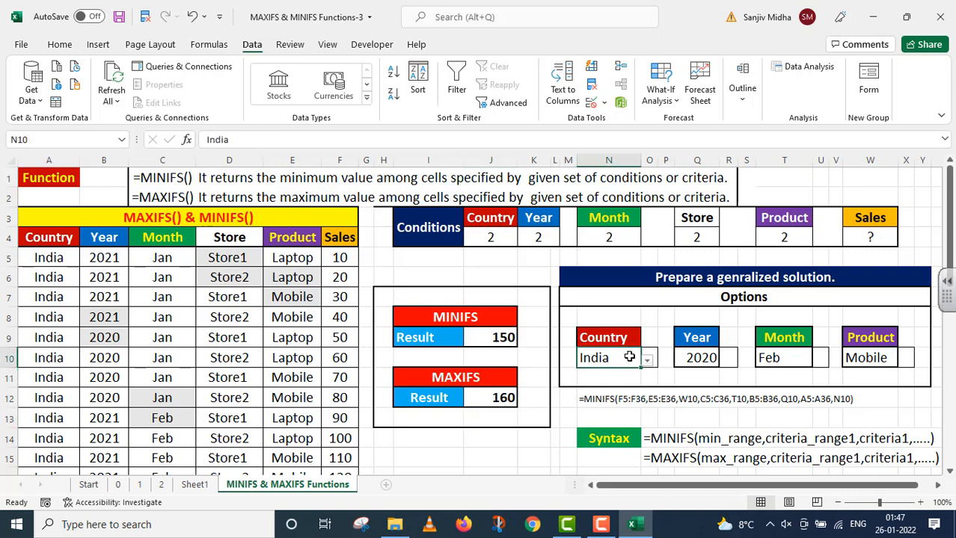
click(652, 362)
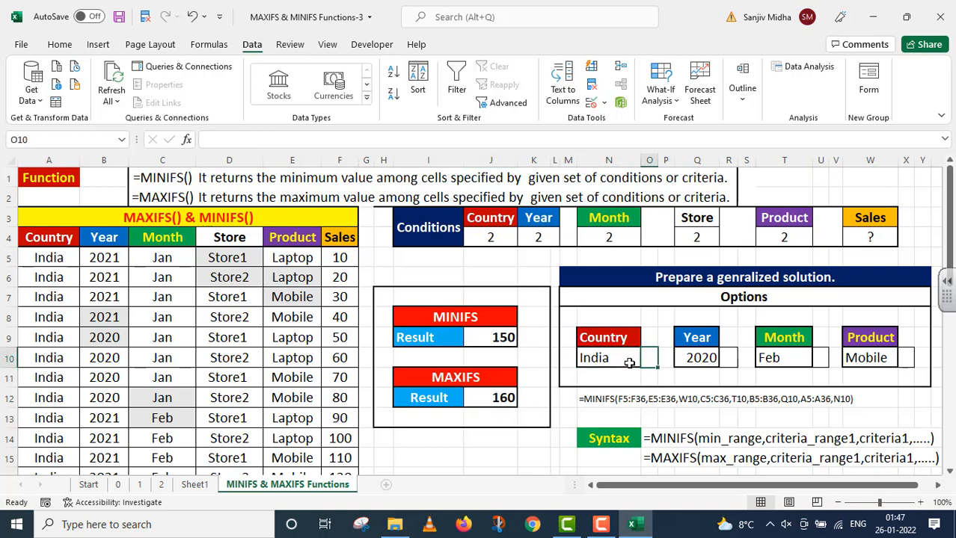
click(628, 359)
click(647, 359)
click(620, 383)
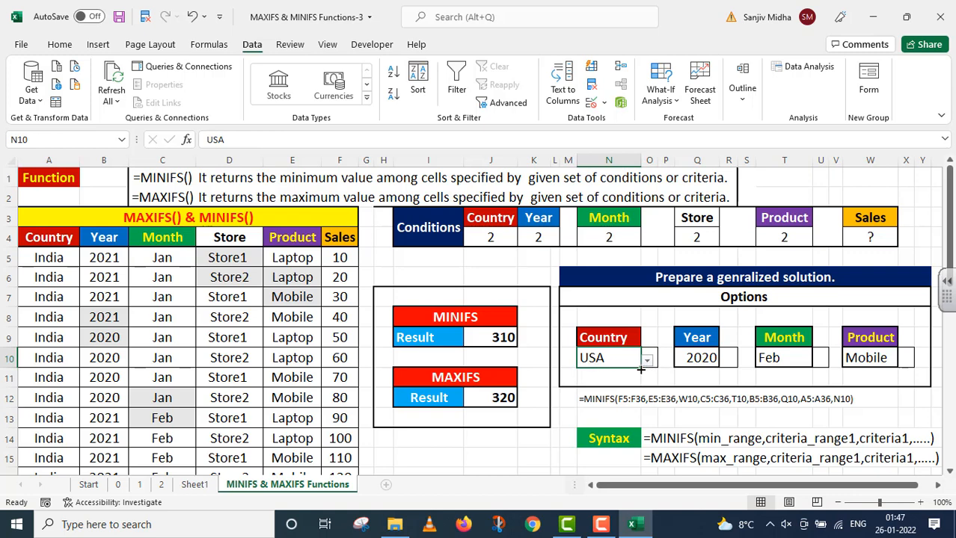
click(683, 359)
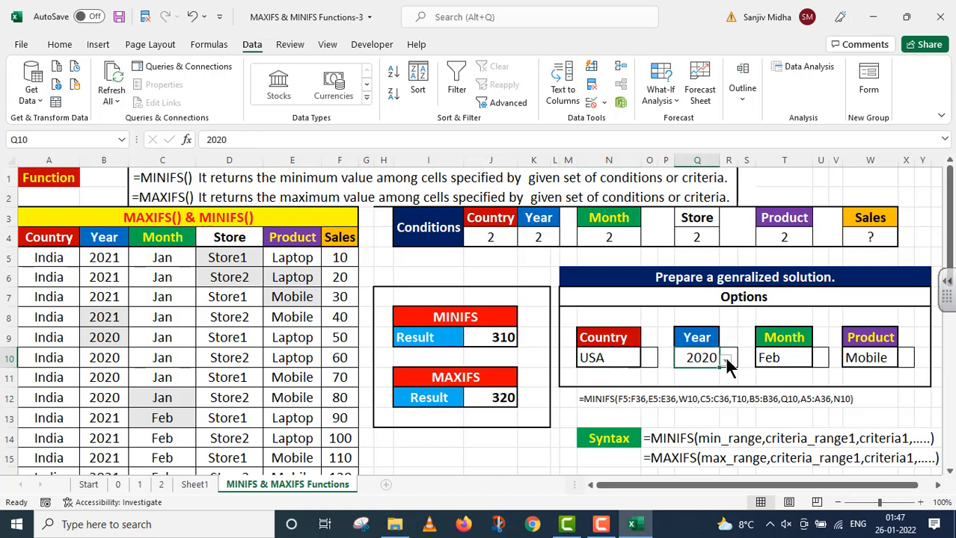
click(726, 360)
click(706, 382)
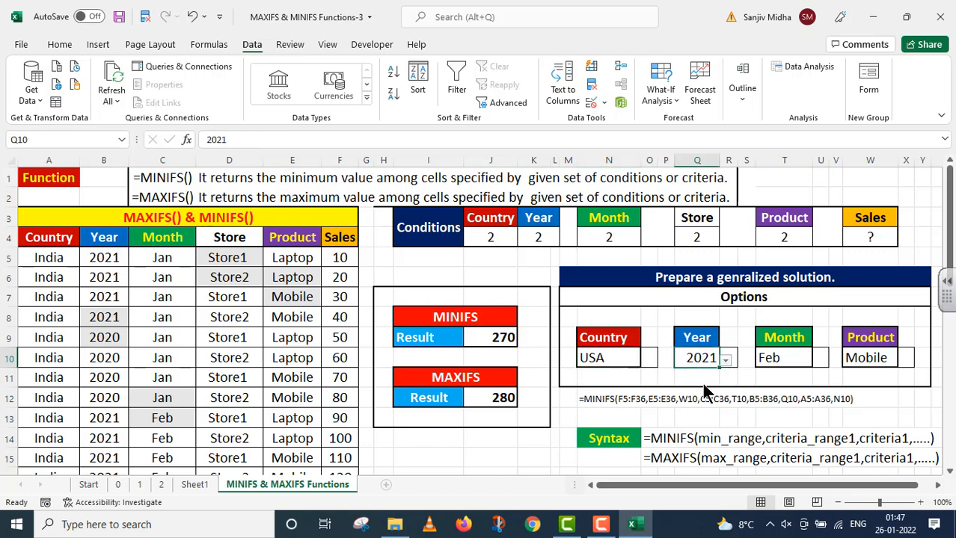
Choose Jan as the Month option in T10 and Laptop as the Product option in W10.
click(792, 357)
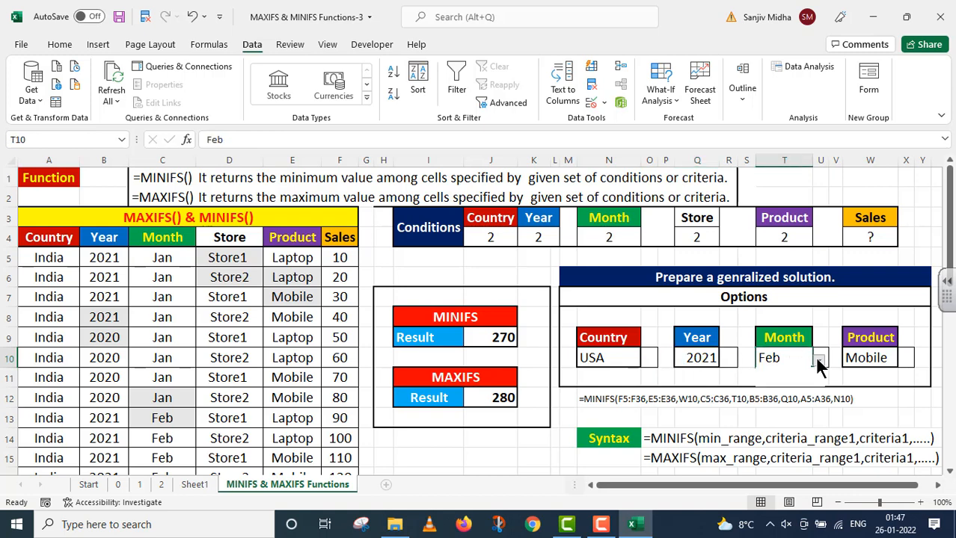
click(819, 361)
click(798, 372)
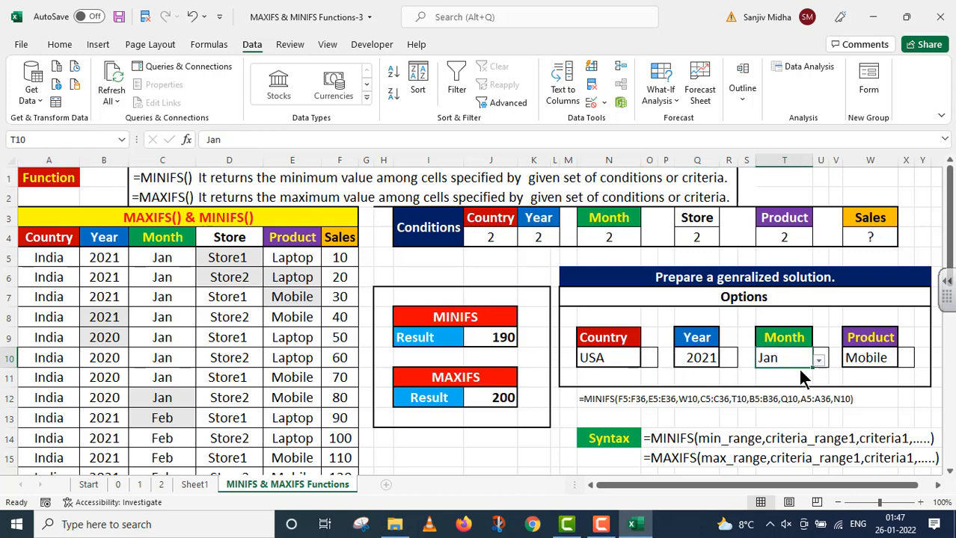
click(865, 360)
click(904, 362)
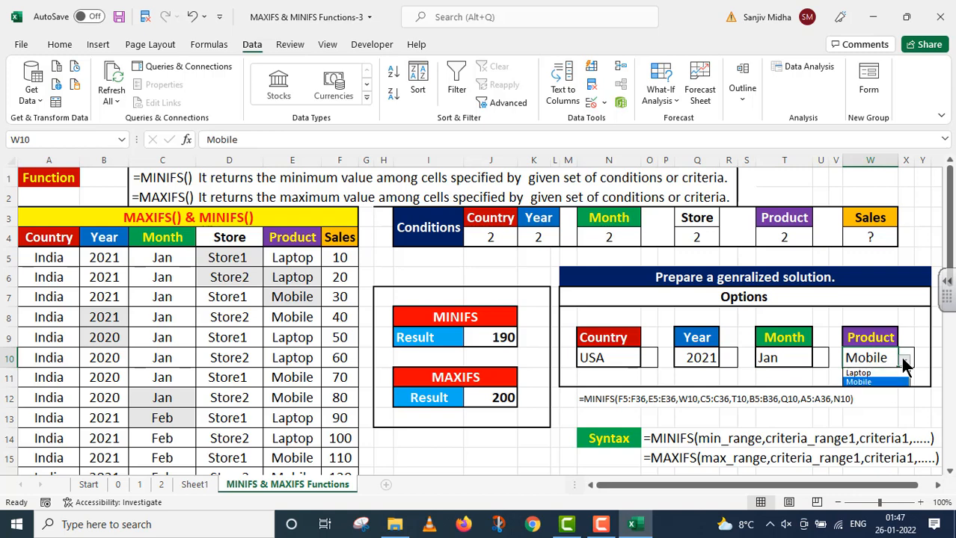
click(887, 371)
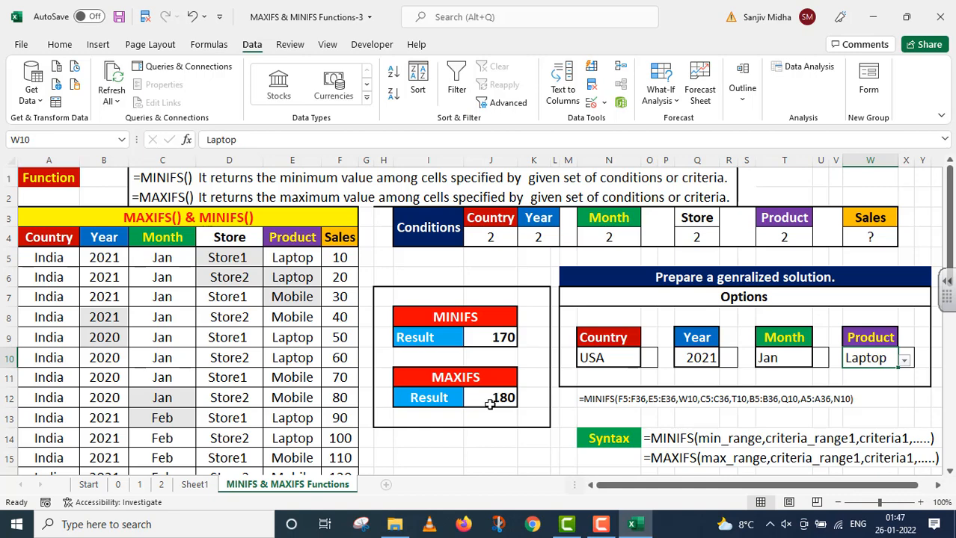
Check the results against the USA, 2021, Jan, Laptop records in the data table, selecting row 22 from Country to Sales.
scroll(490, 405, down, 2)
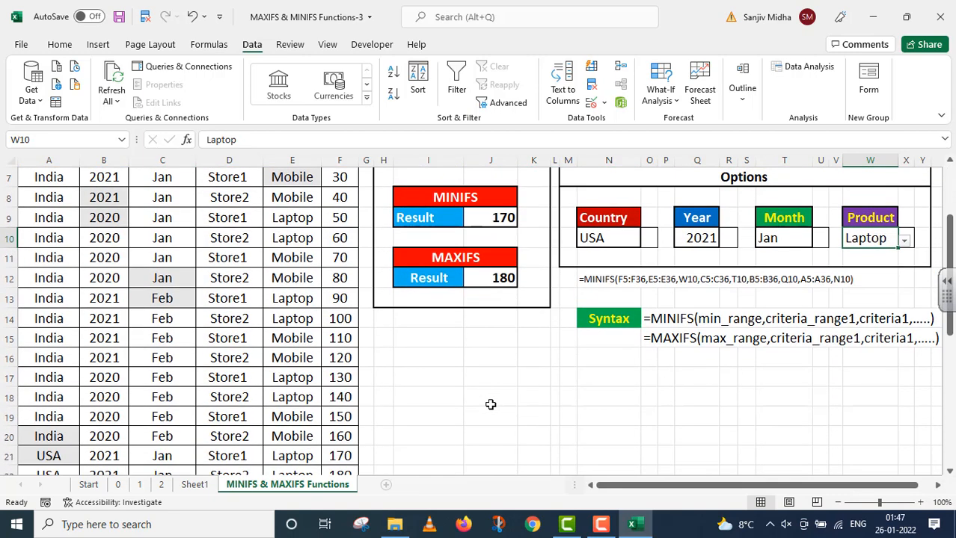
scroll(490, 404, down, 2)
scroll(490, 404, up, 1)
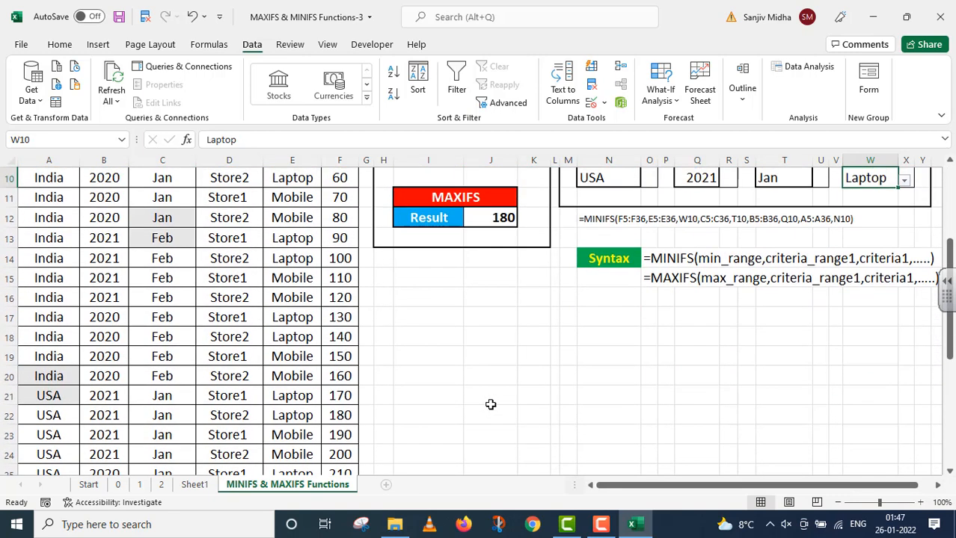
click(45, 415)
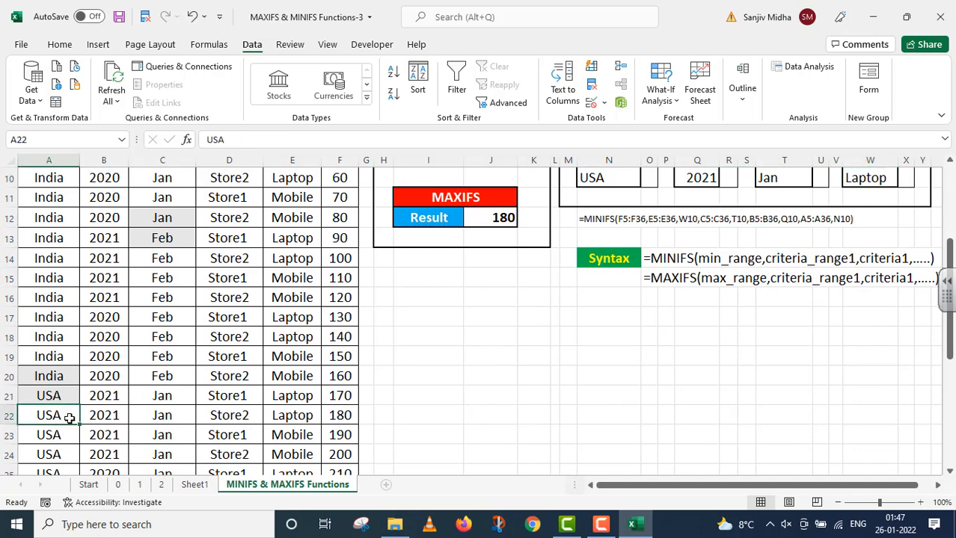
drag(69, 419, 347, 416)
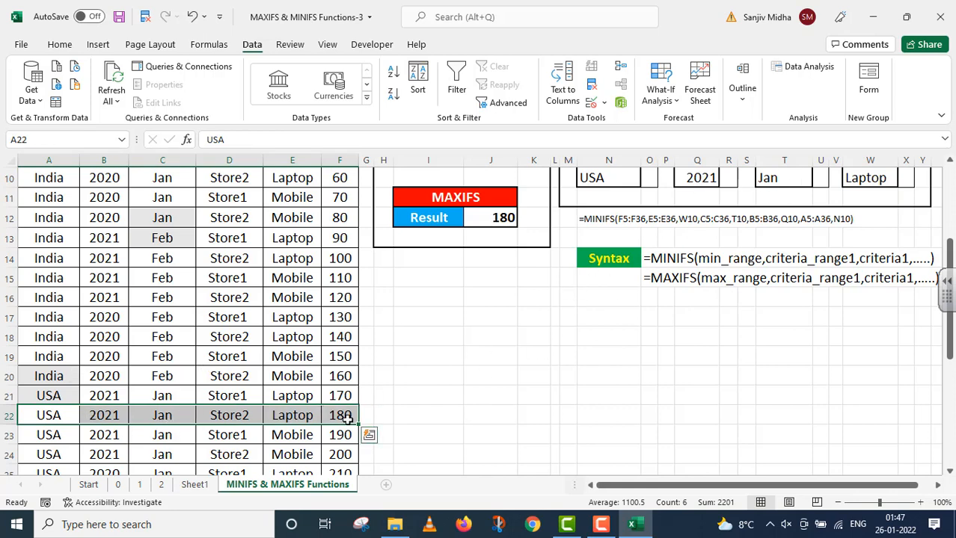
scroll(465, 415, up, 3)
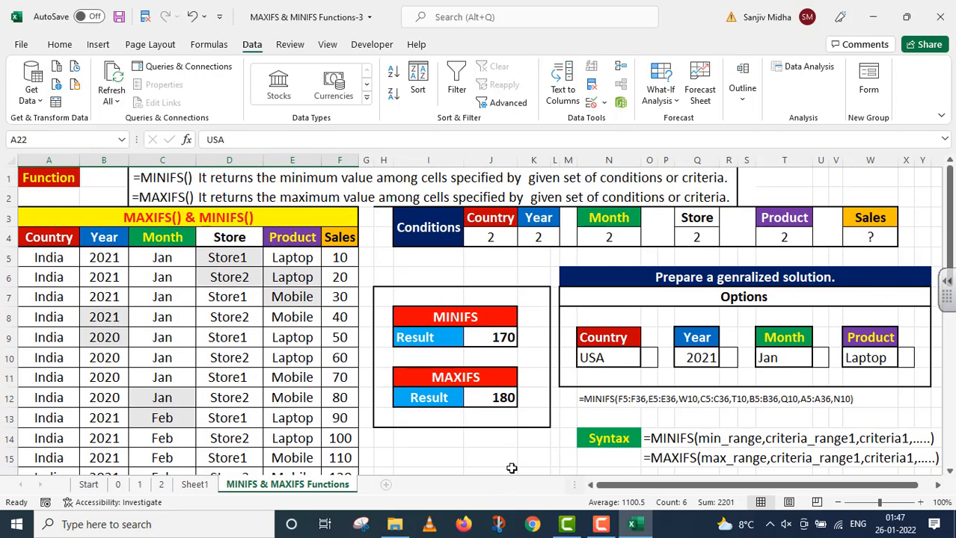
Copy the MAXIFS formula from J12 into N13 as plain text with a leading apostrophe.
click(495, 399)
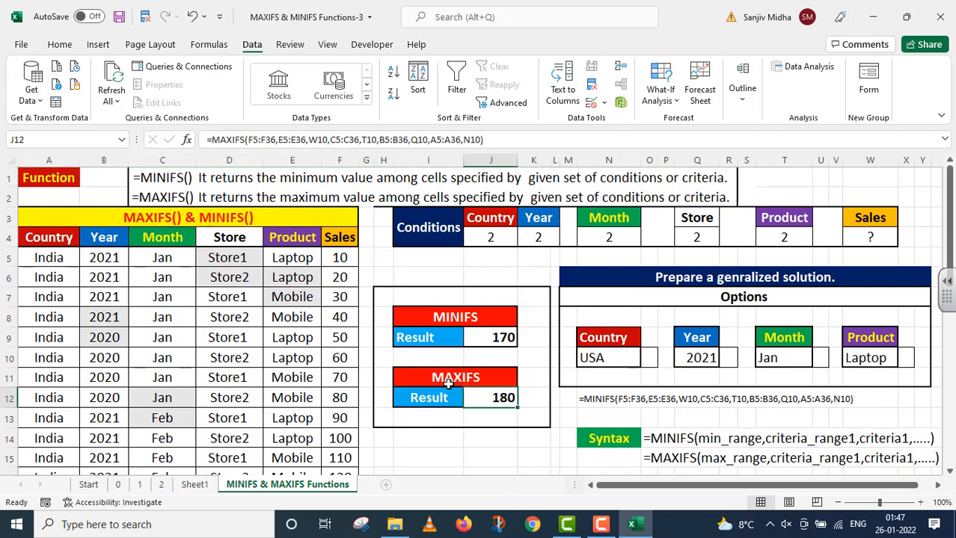
drag(493, 139, 184, 140)
key(ctrl+c)
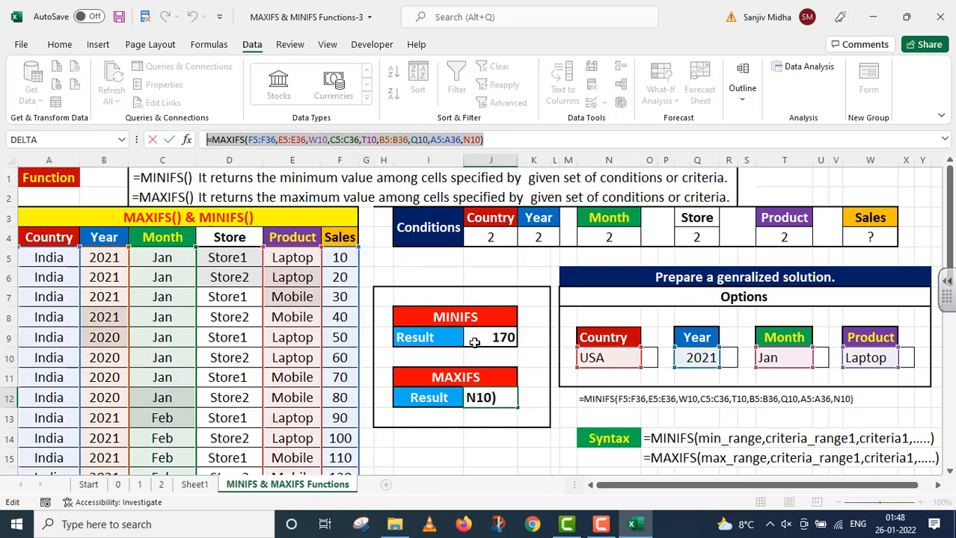
key(Return)
click(595, 414)
double_click(593, 416)
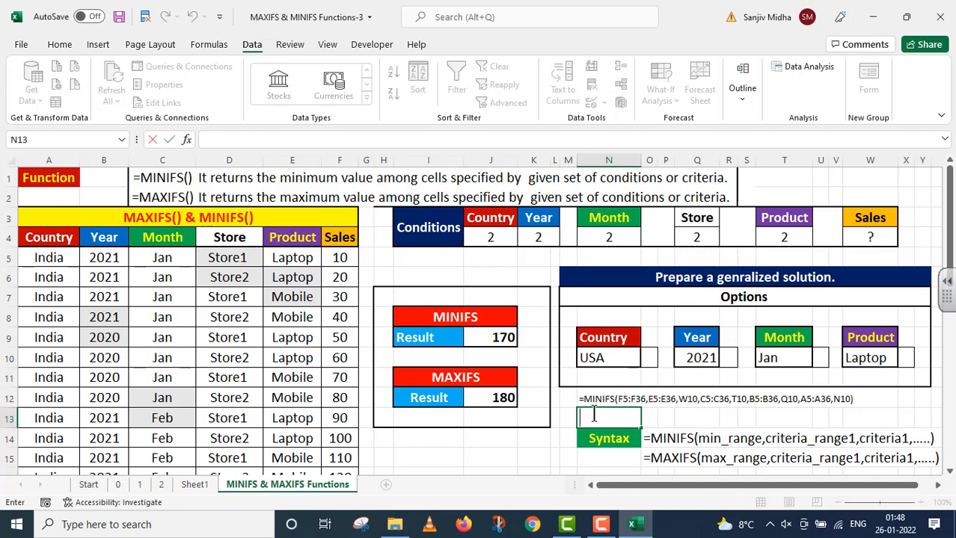
key(ctrl+v)
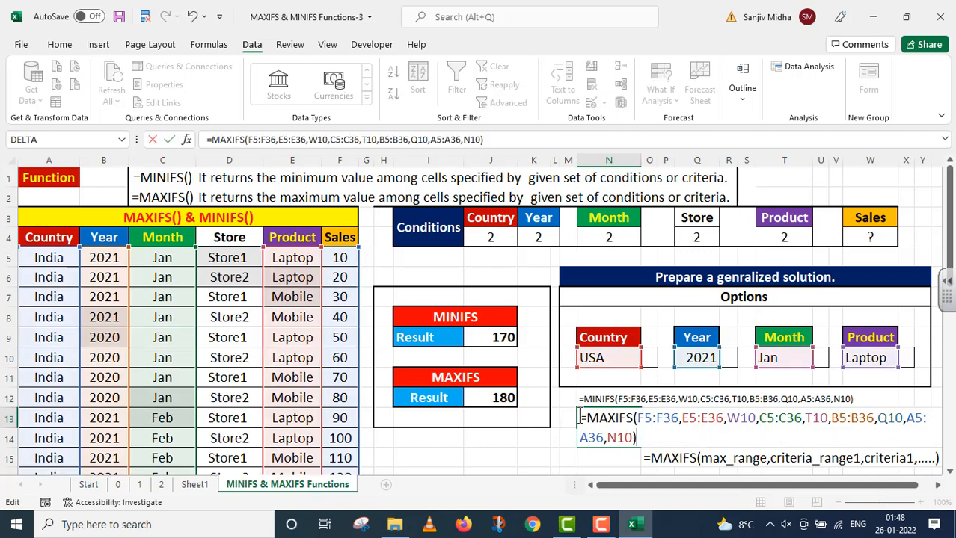
text(')
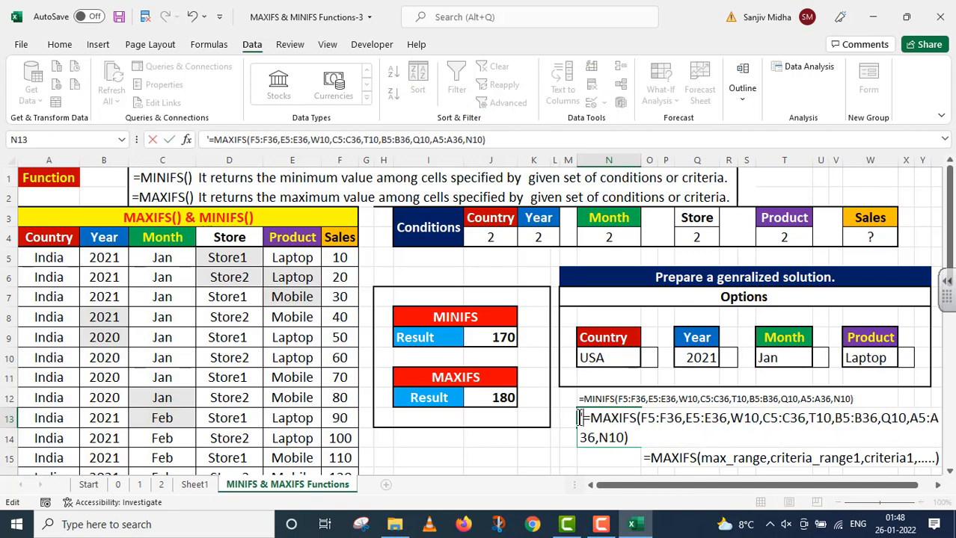
key(shift+Return)
Set the font size of the MINIFS formula text in N12 to 16.
click(62, 45)
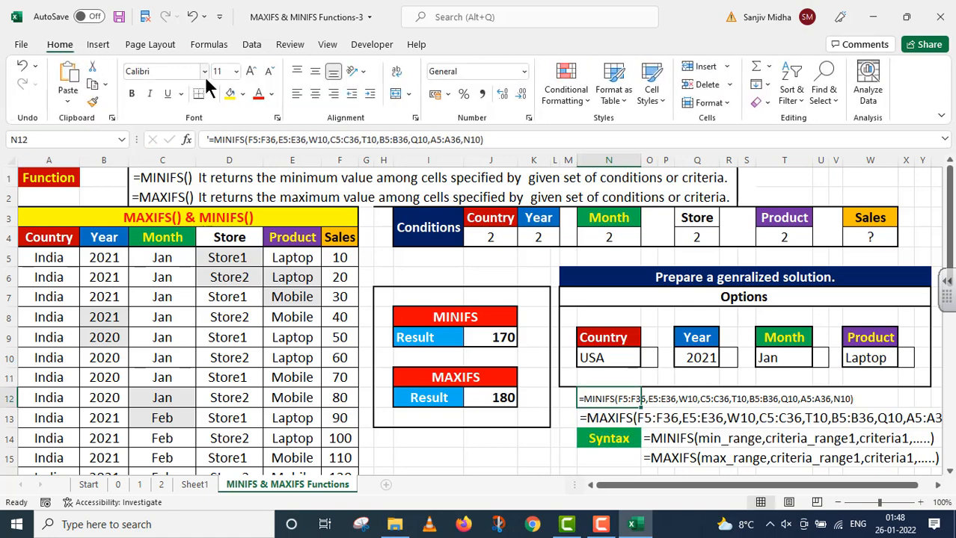
click(236, 71)
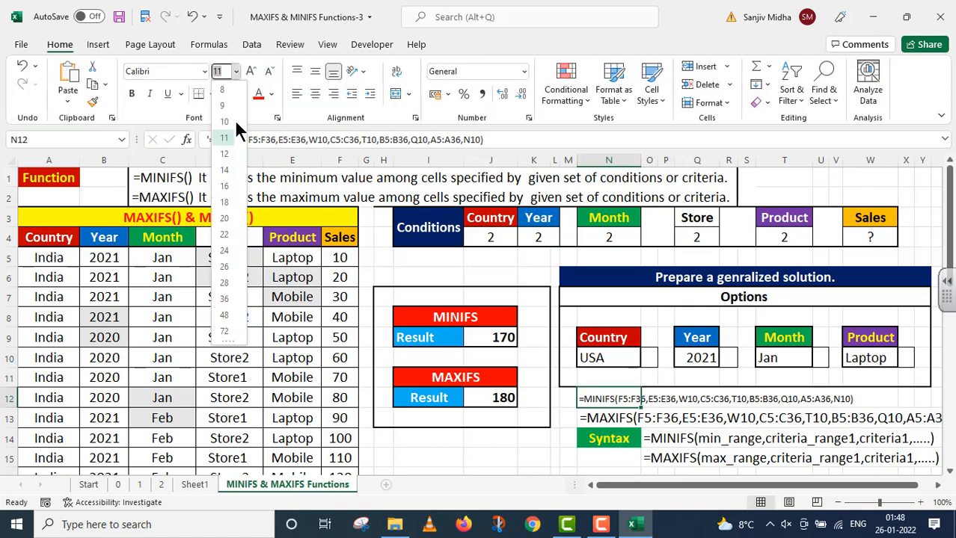
click(229, 196)
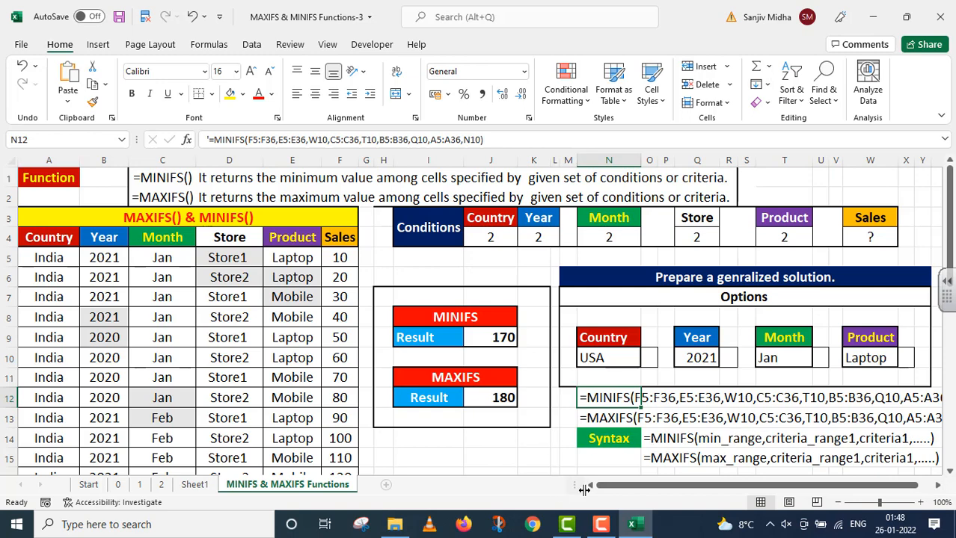
drag(602, 485, 621, 485)
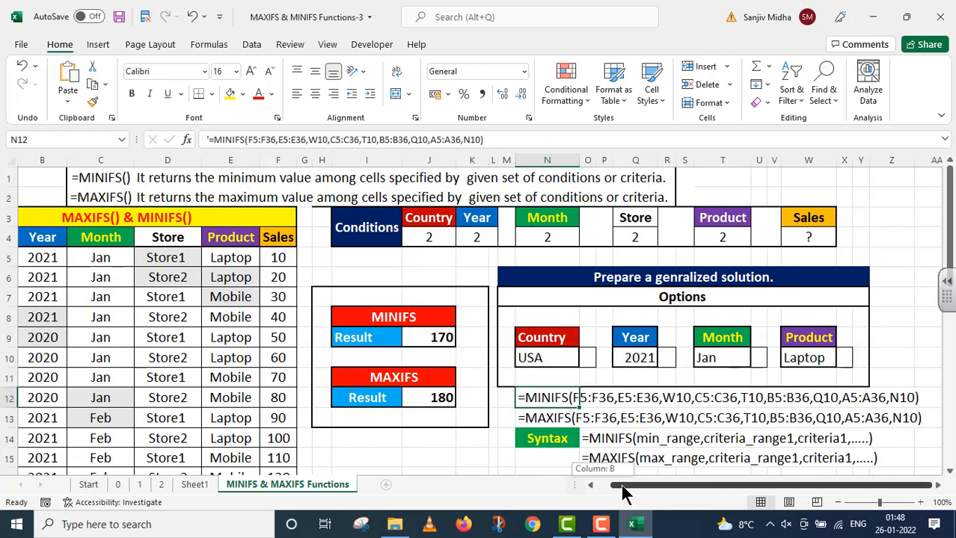
click(838, 502)
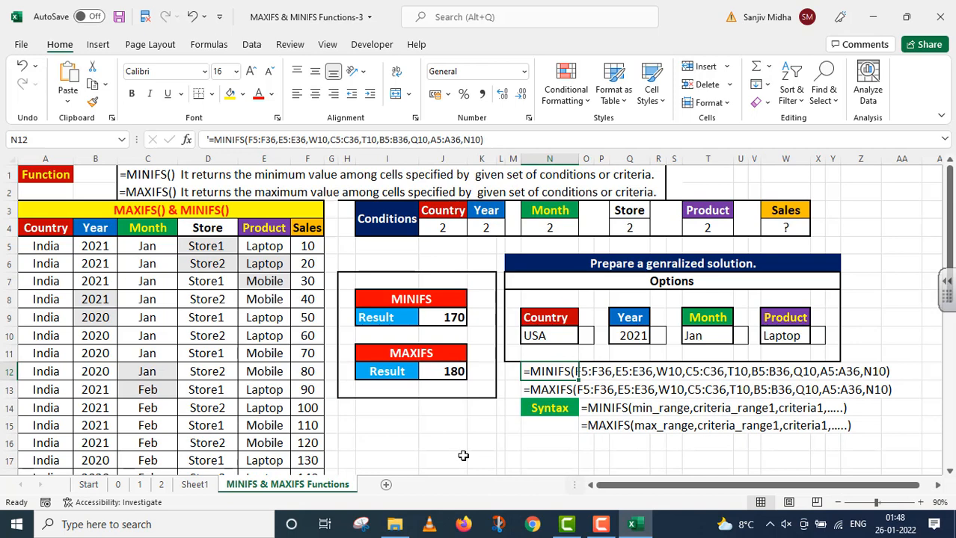